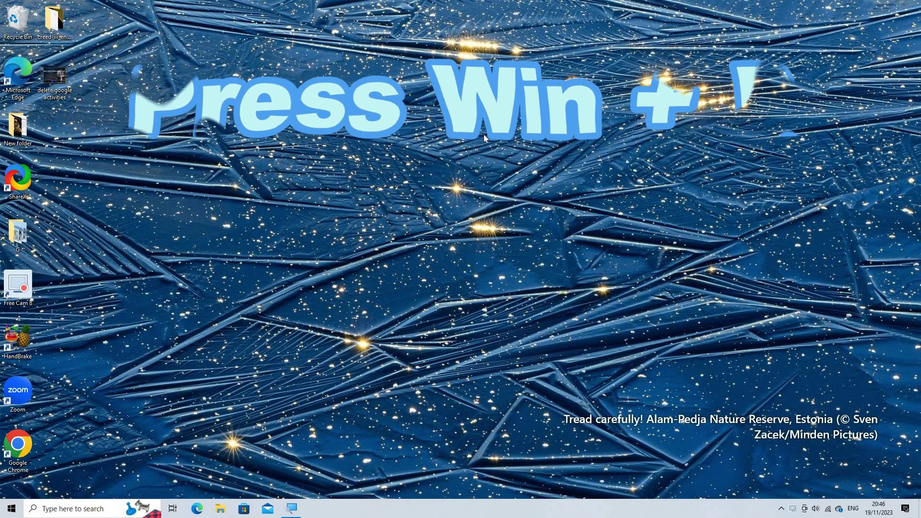
- Open the Run prompt and clear its prefilled command to enter gpedit.msc
key(super+r)
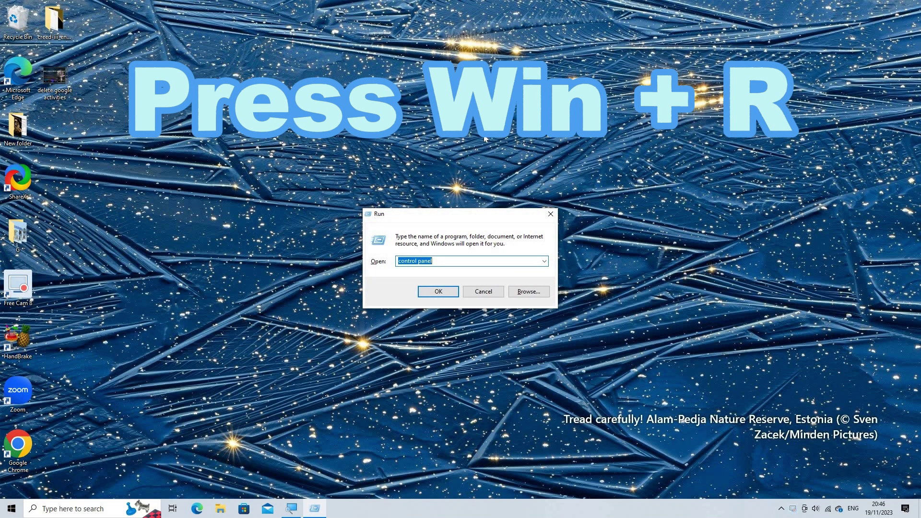
click(437, 262)
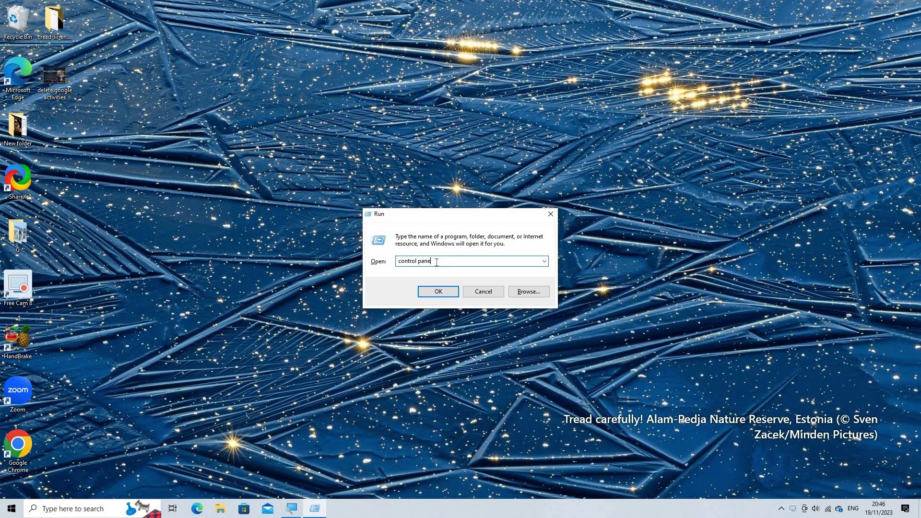
key(ctrl+a)
key(BackSpace)
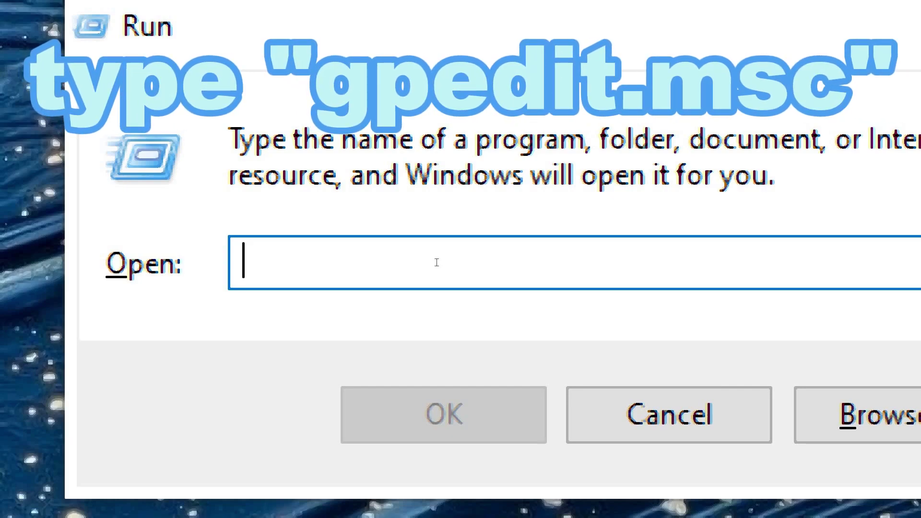
text(gp)
text(e)
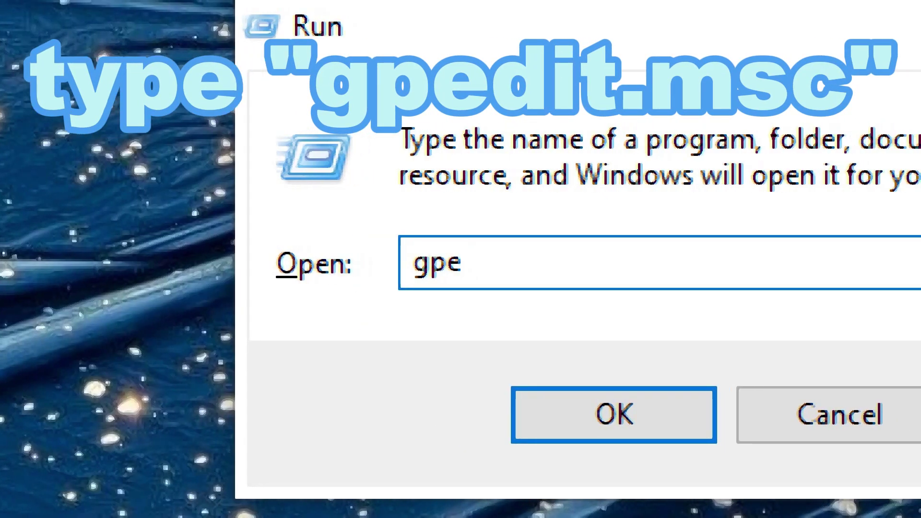
text(di)
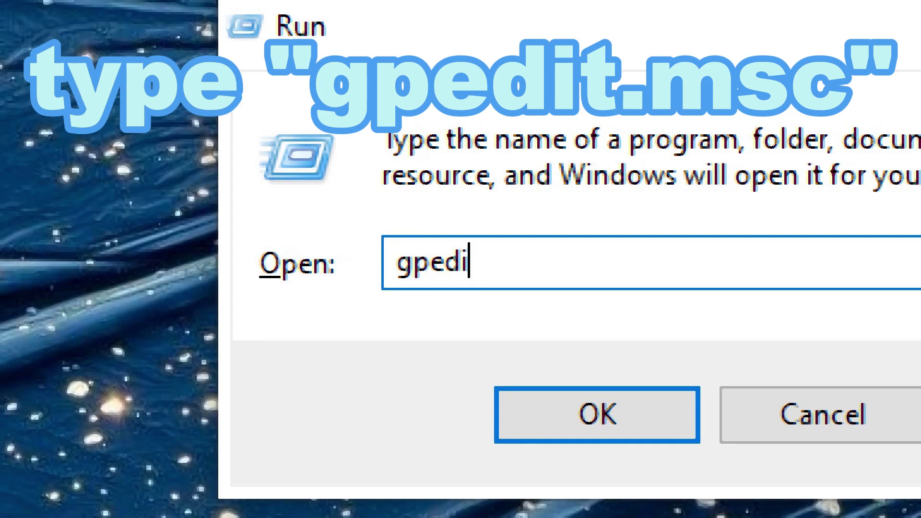
text(t)
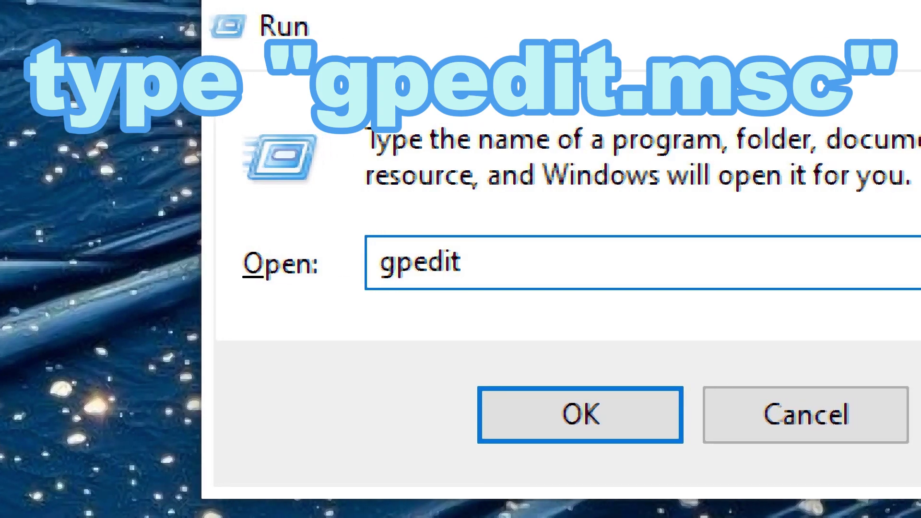
text(.)
text(m)
text(s)
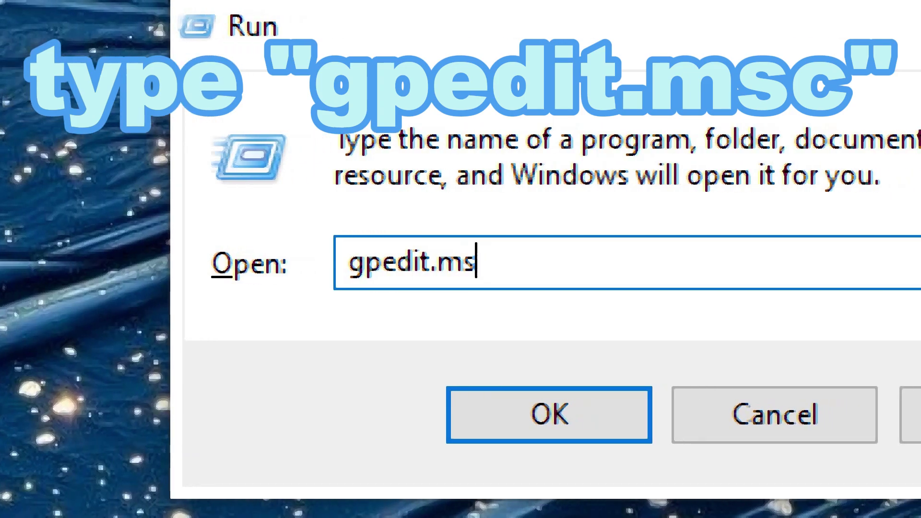
text(c)
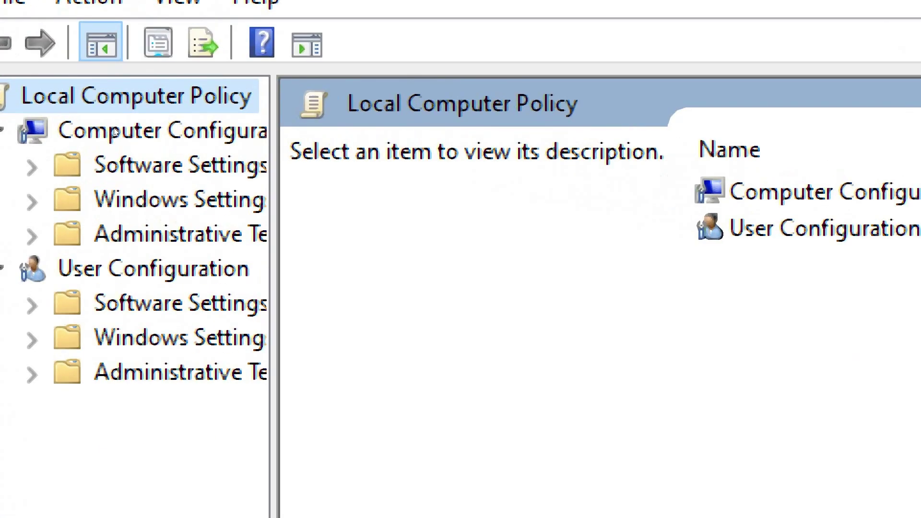
- Expand Computer Configuration and open its Administrative Templates folder
click(116, 133)
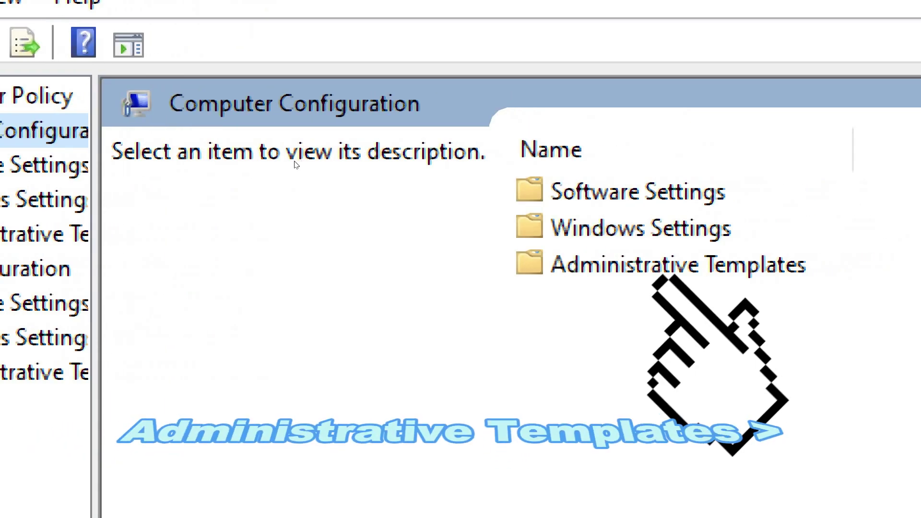
key(Return)
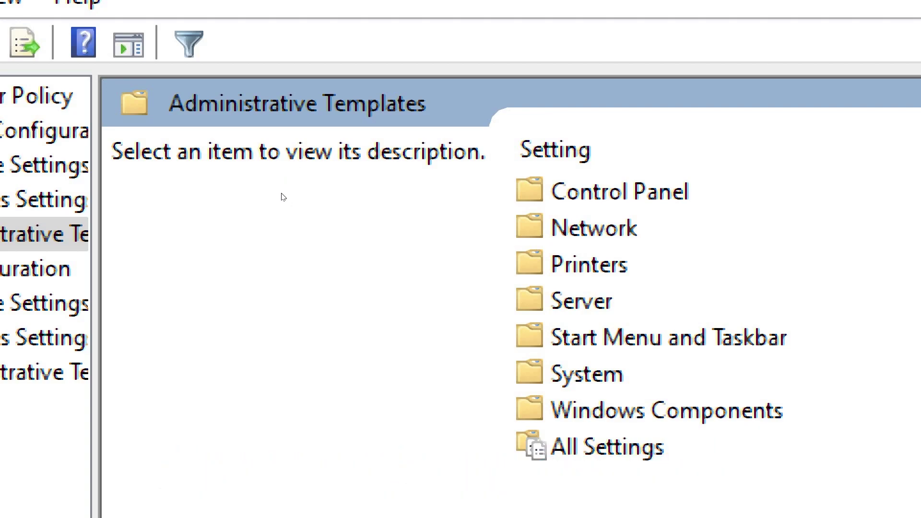
- Open the Windows Components category under Administrative Templates
key(Return)
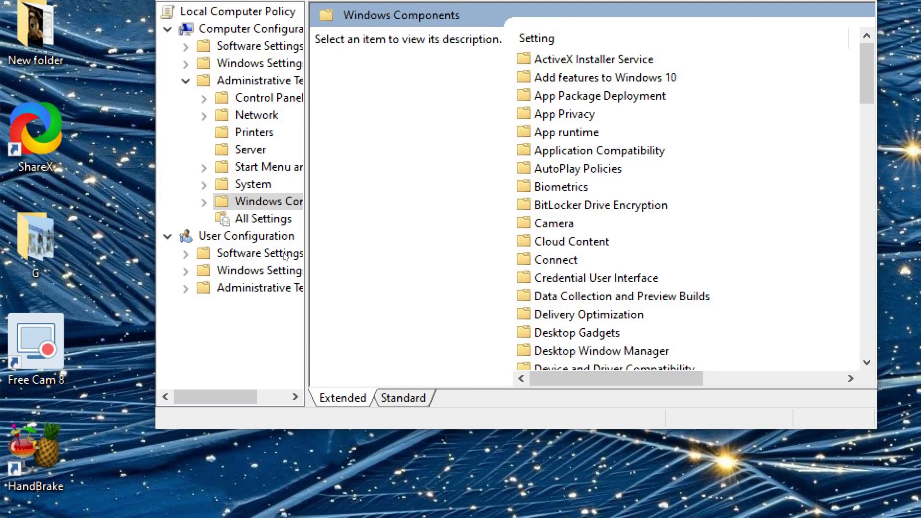
scroll(684, 216, down, 3)
scroll(683, 216, down, 3)
scroll(683, 216, down, 3)
scroll(684, 216, down, 3)
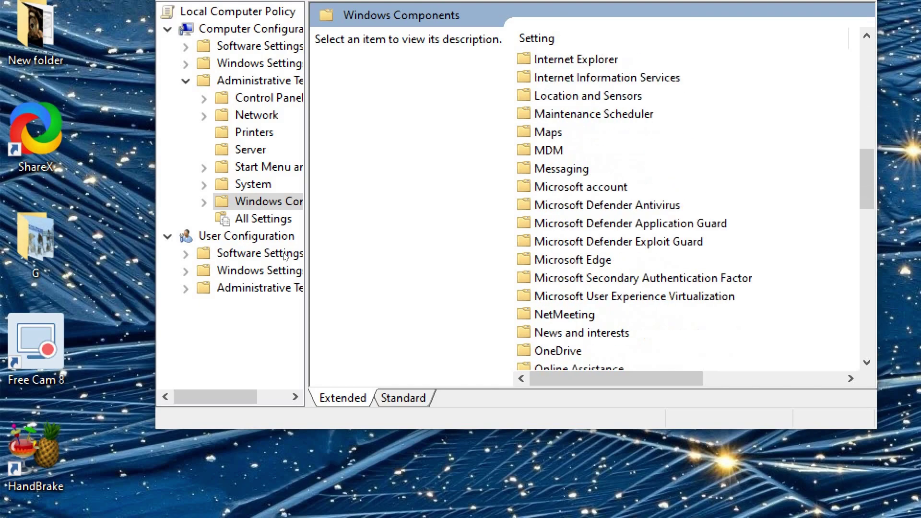
scroll(683, 216, down, 3)
scroll(684, 216, down, 3)
scroll(683, 216, down, 3)
scroll(683, 216, down, 3)
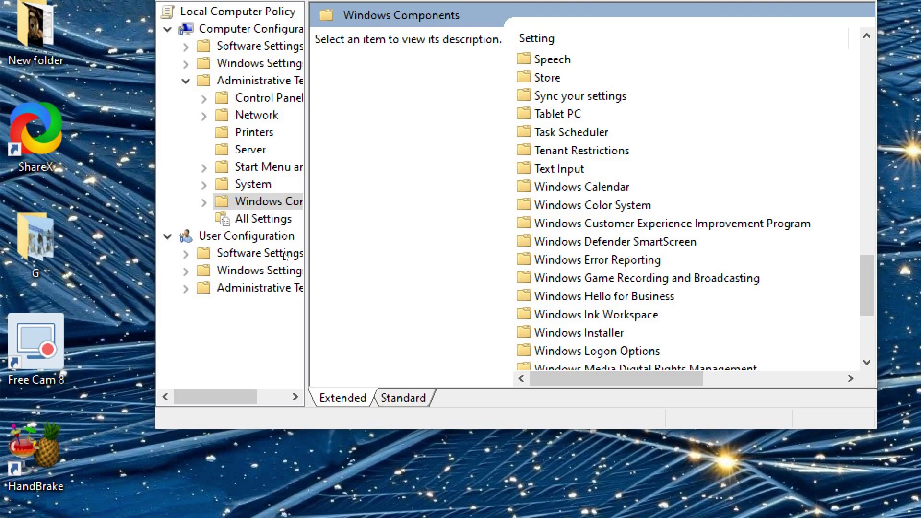
scroll(683, 216, down, 3)
scroll(683, 216, down, 3)
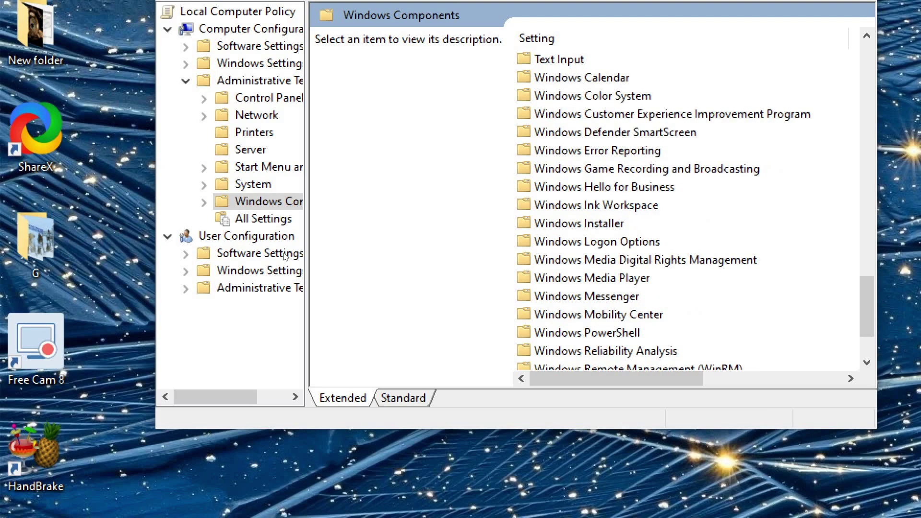
scroll(684, 216, down, 3)
scroll(684, 216, down, 2)
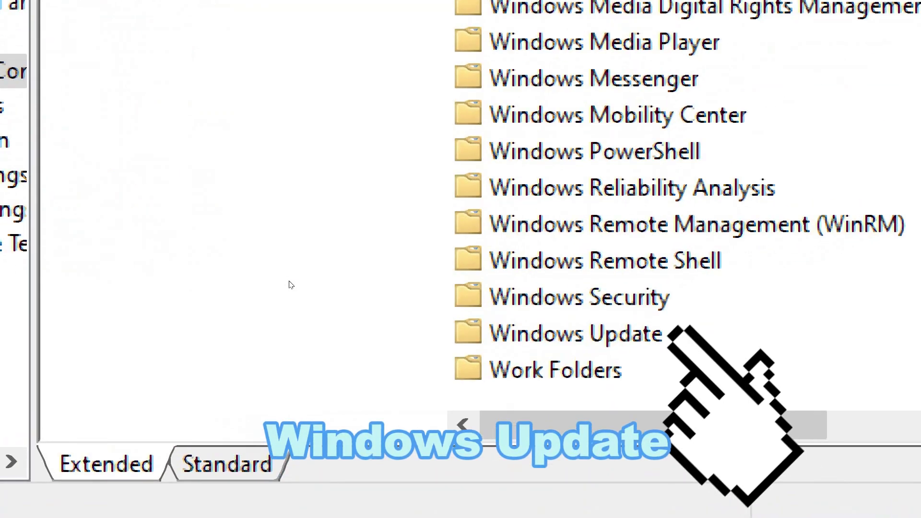
- Open the Windows Update folder to list its 35 policy settings
double_click(578, 332)
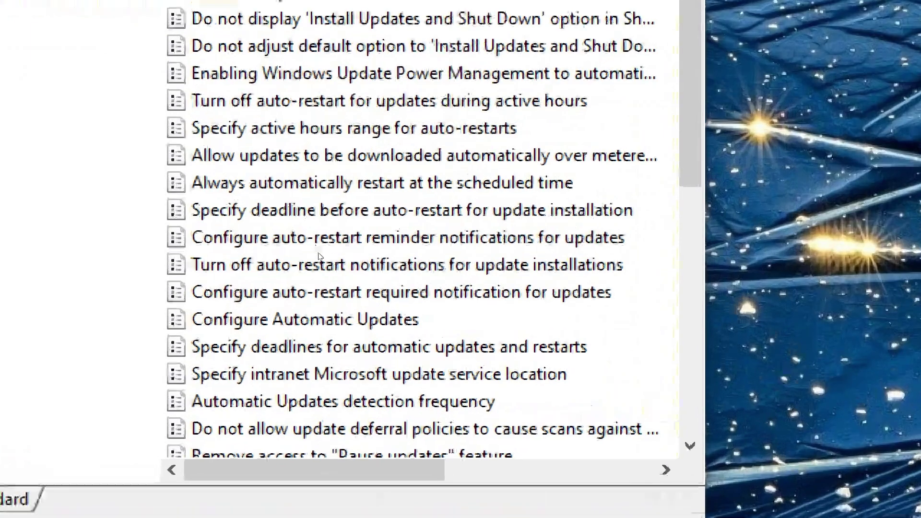
- Set Configure Automatic Updates to Disabled, then apply and confirm with OK
double_click(305, 320)
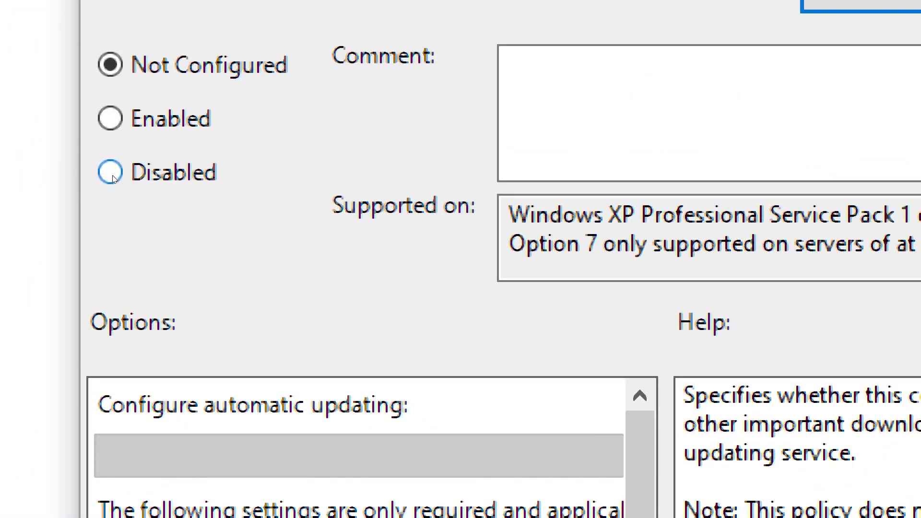
click(111, 173)
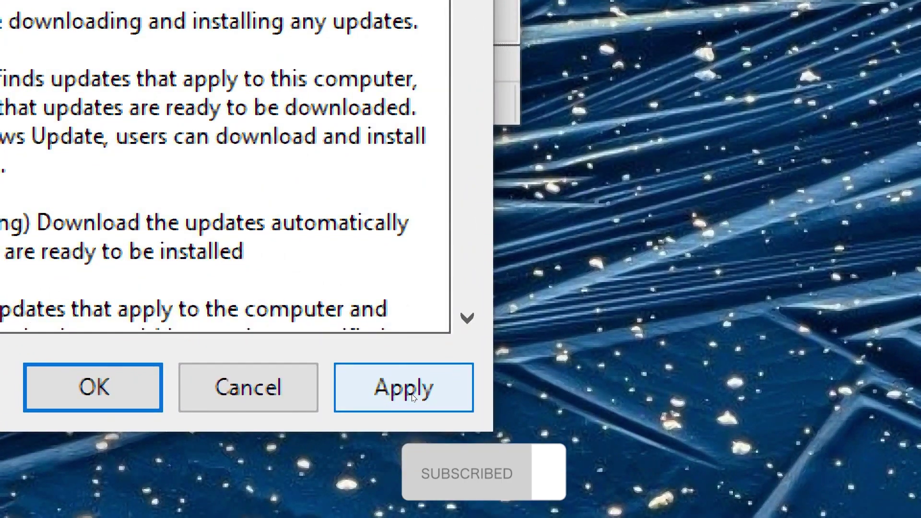
click(411, 394)
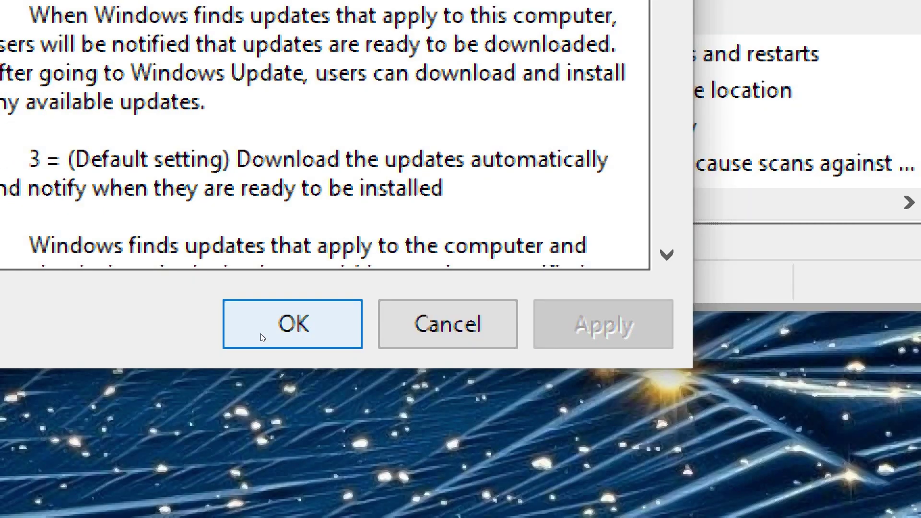
click(263, 335)
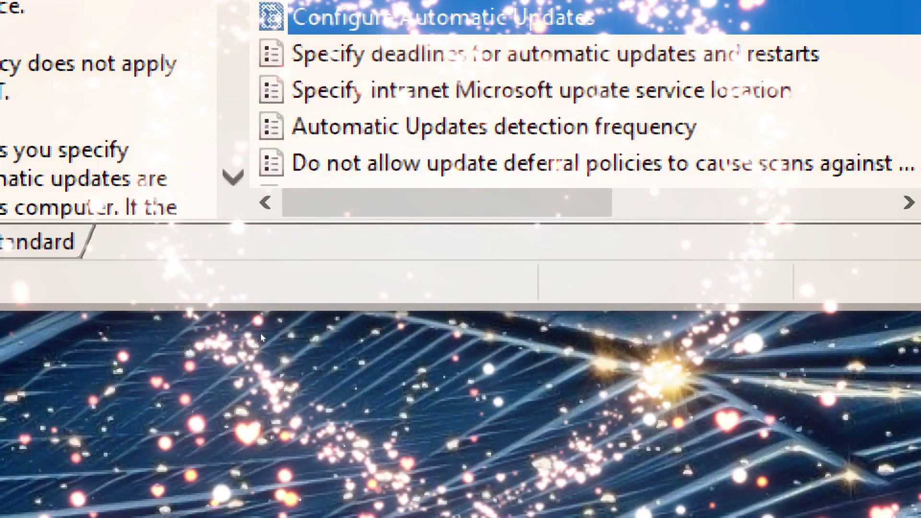